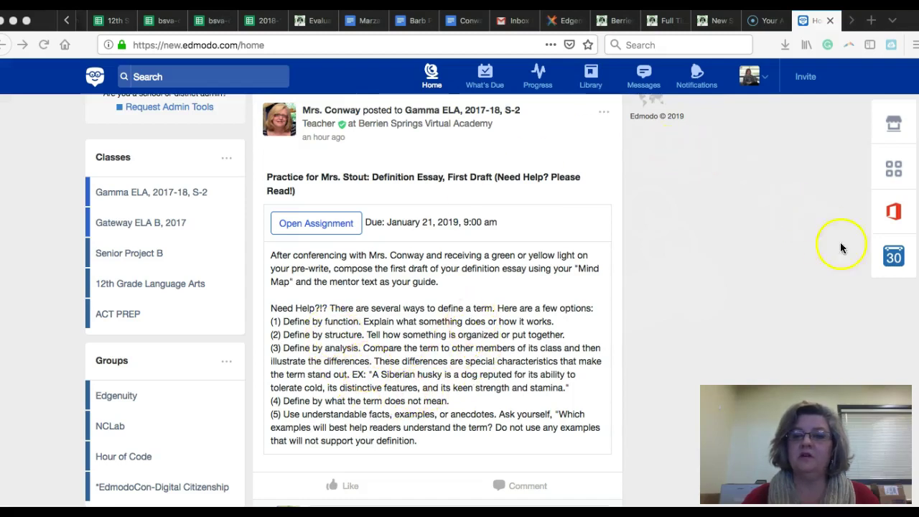
# Open the Planner and look at the due assignments in the month view and the week view
pyautogui.click(895, 260)
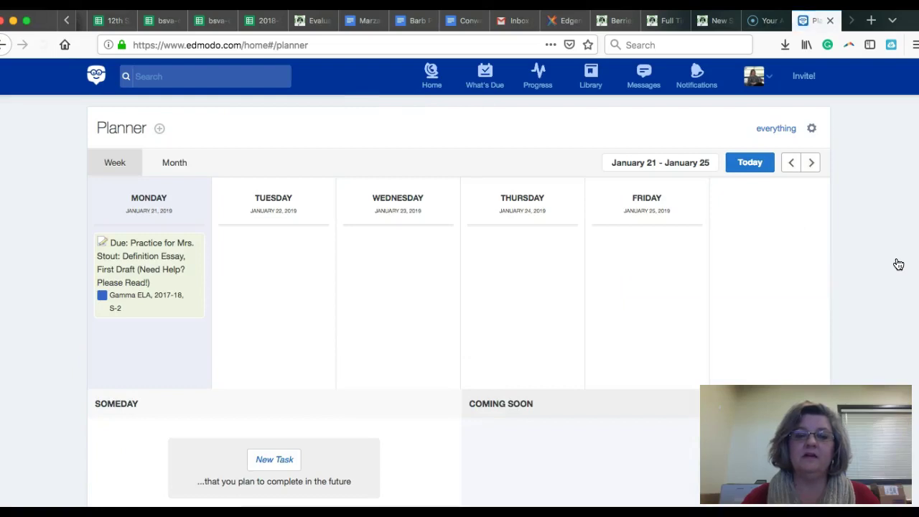
pyautogui.click(186, 167)
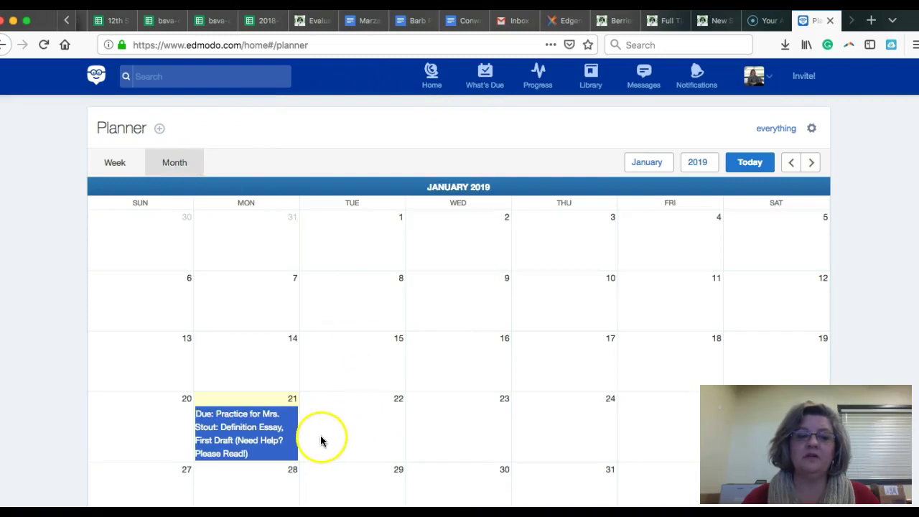
pyautogui.click(122, 167)
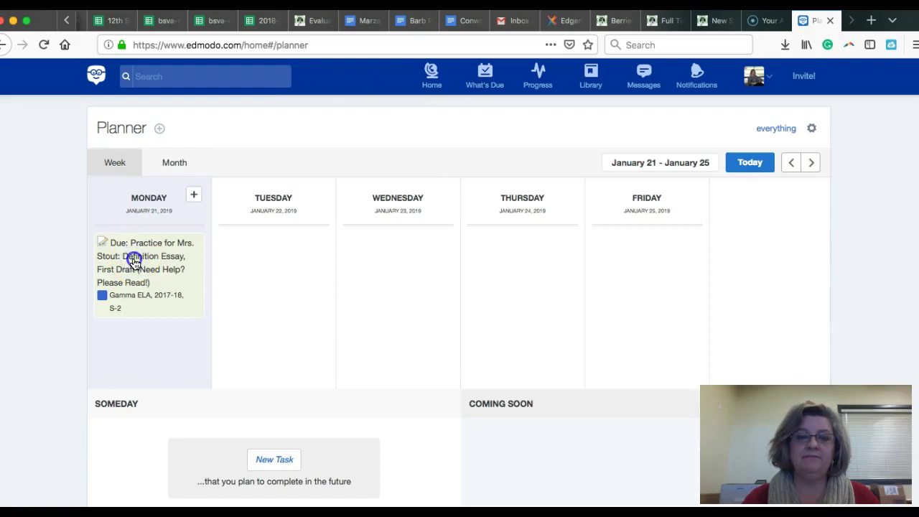
# Try to open the Definition Essay assignment from Monday, January 21 in the planner, and return to the home feed
pyautogui.click(137, 285)
pyautogui.doubleClick(137, 283)
pyautogui.click(147, 248)
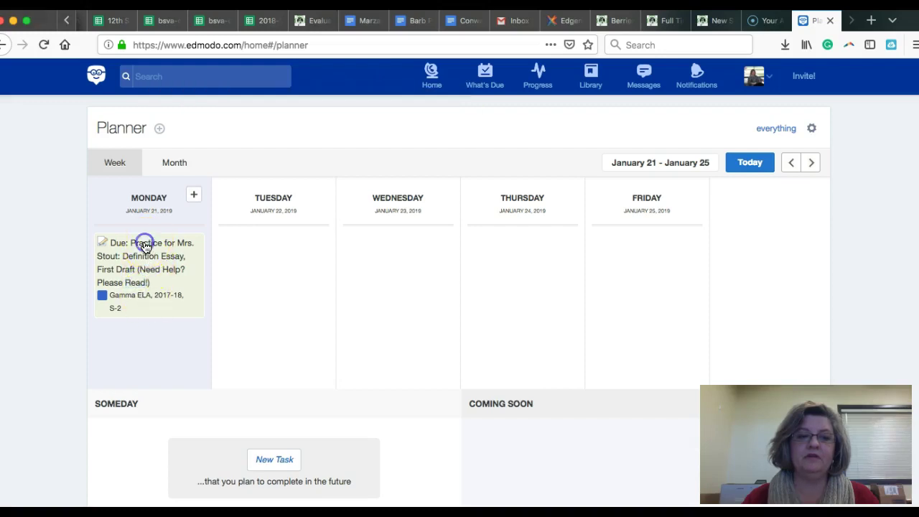
pyautogui.click(100, 244)
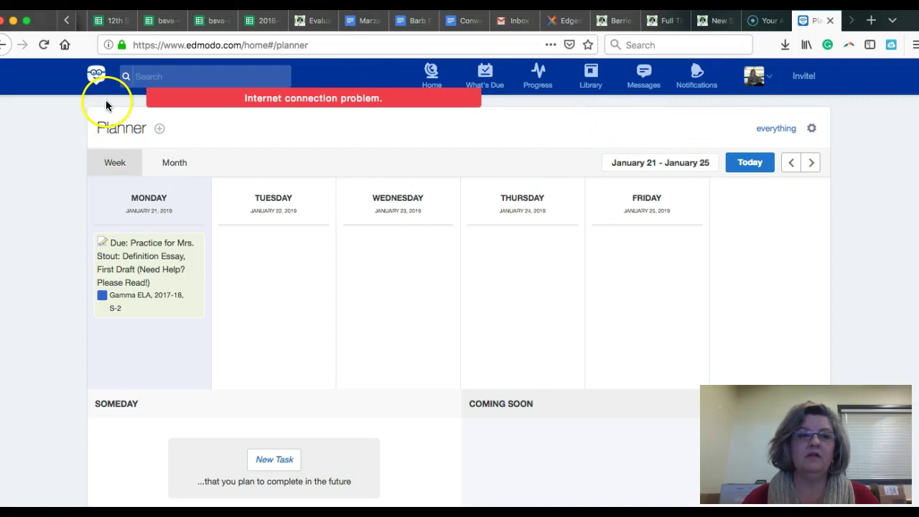
pyautogui.click(4, 44)
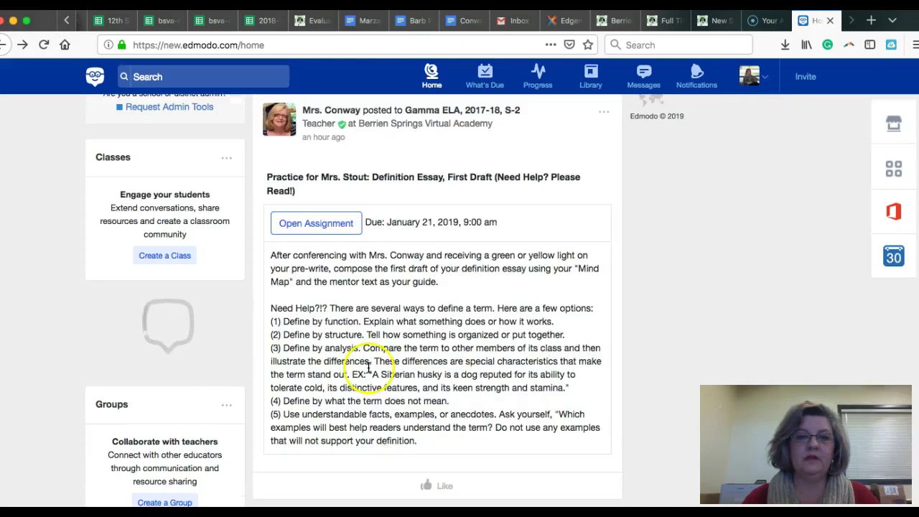
# Open the Definition Essay, First Draft assignment from its post and start a resubmission with a new Word document
pyautogui.click(315, 227)
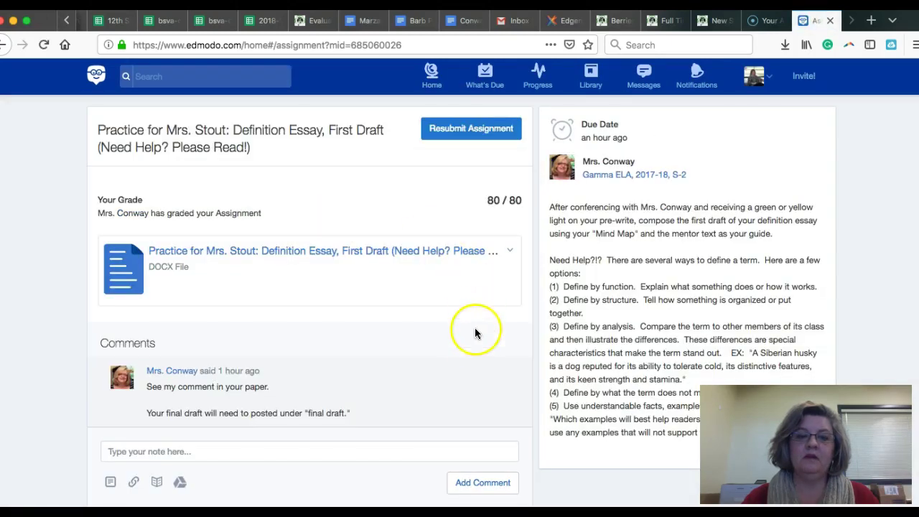
pyautogui.scroll(-1, 471, 341)
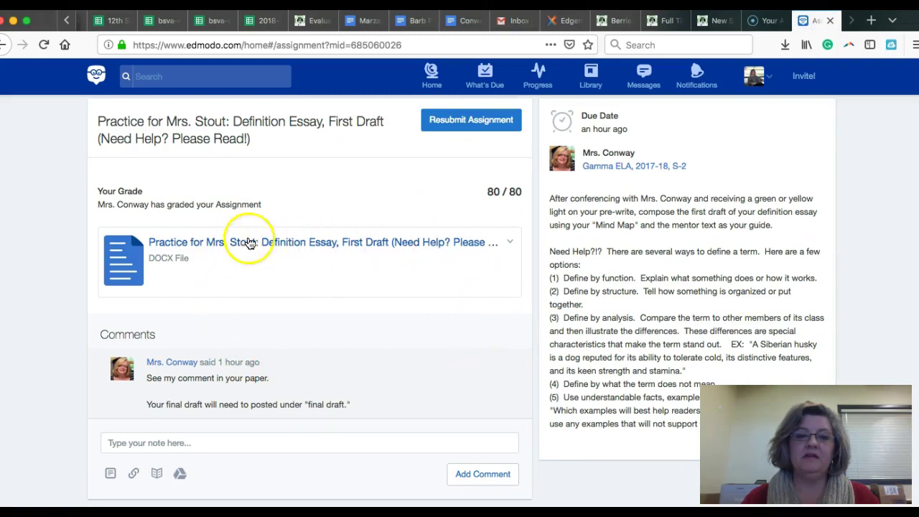
pyautogui.click(458, 120)
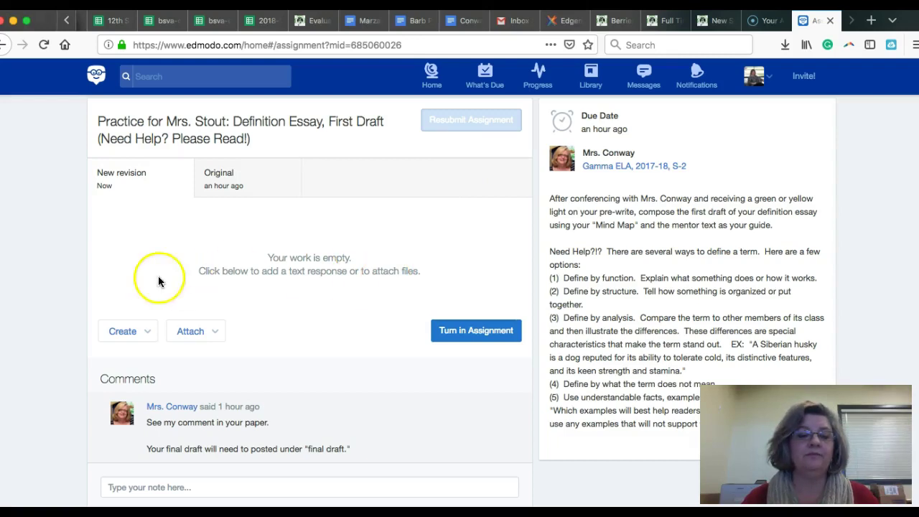
pyautogui.click(122, 330)
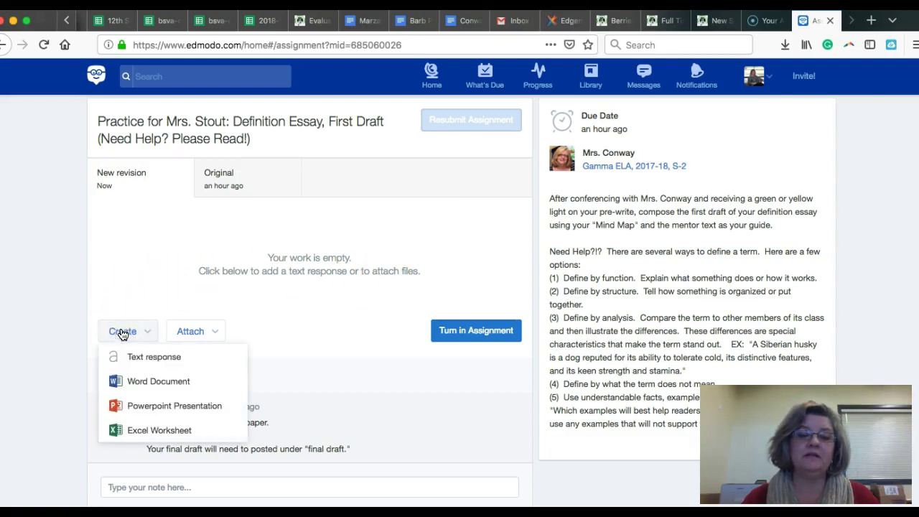
pyautogui.click(144, 382)
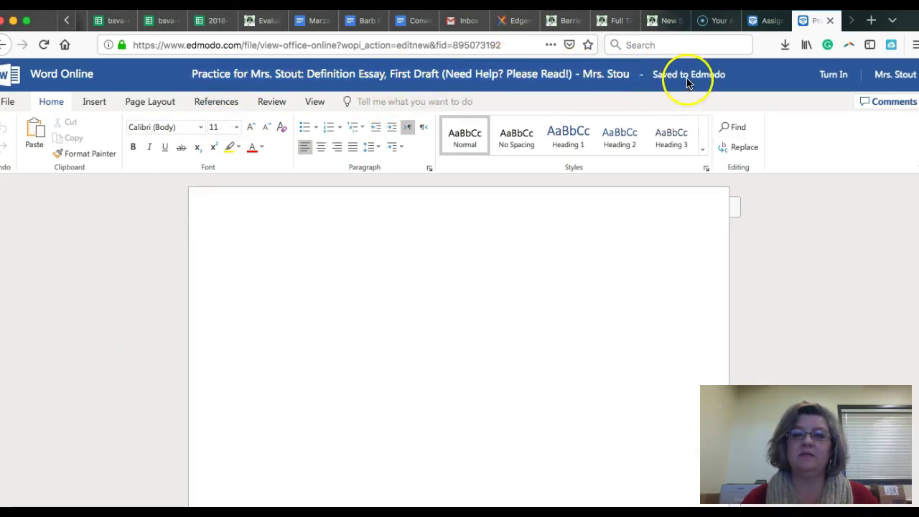
# Write an outline on separate lines: "Definition Essay -", "Introduction paragraph – good hook", "Paragraph 1", "Paragraph 2", "Paragraph 3" and "Conclusion"
pyautogui.click(364, 253)
pyautogui.write('Definition')
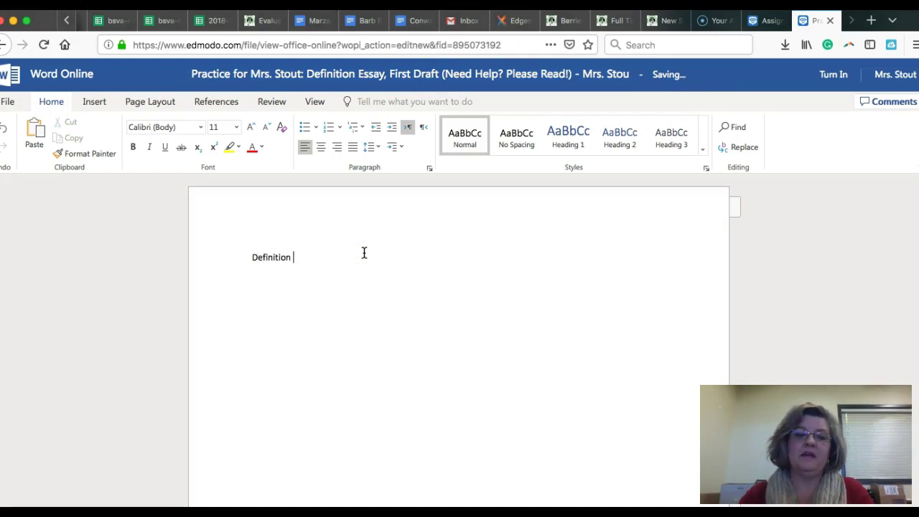
pyautogui.write(' Essay -')
pyautogui.press('Return')
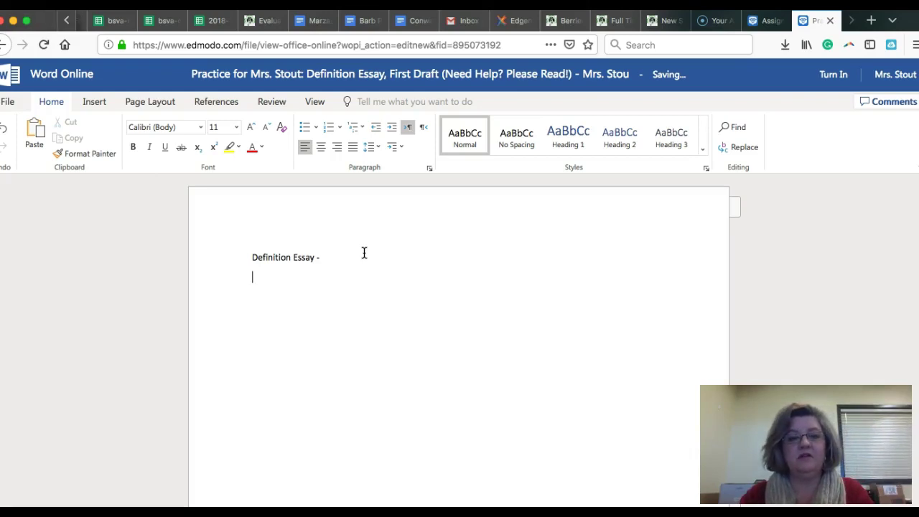
pyautogui.write('Introduction paragraph – good hook')
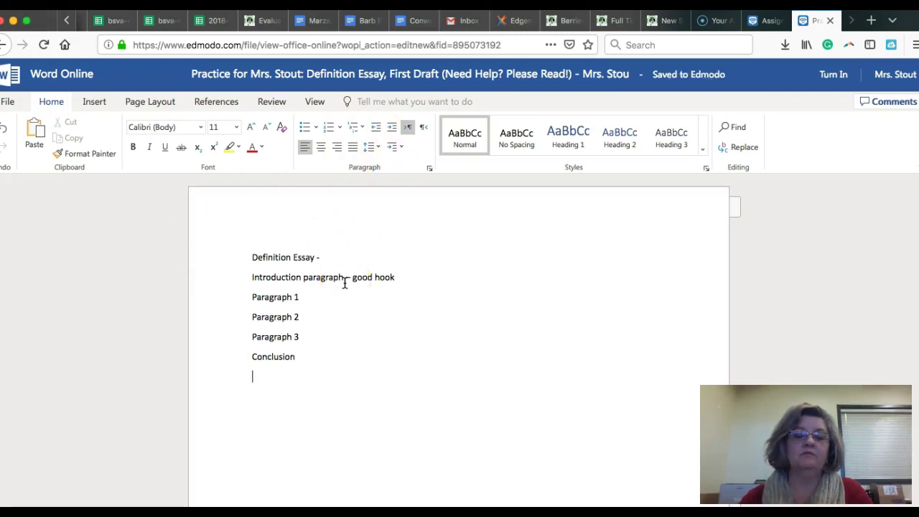
pyautogui.click(10, 102)
pyautogui.click(14, 105)
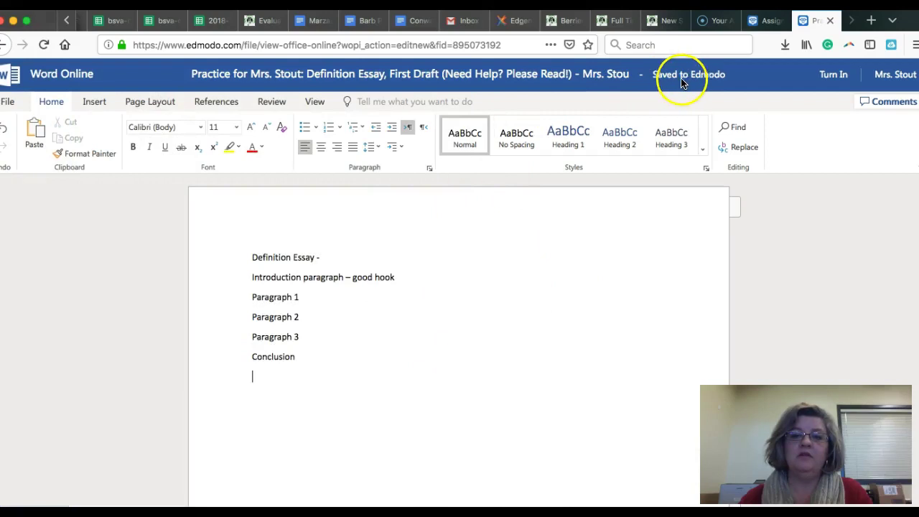
# Add the line "Typing and saving at the same time" below "Conclusion" and check the document's save status
pyautogui.click(287, 373)
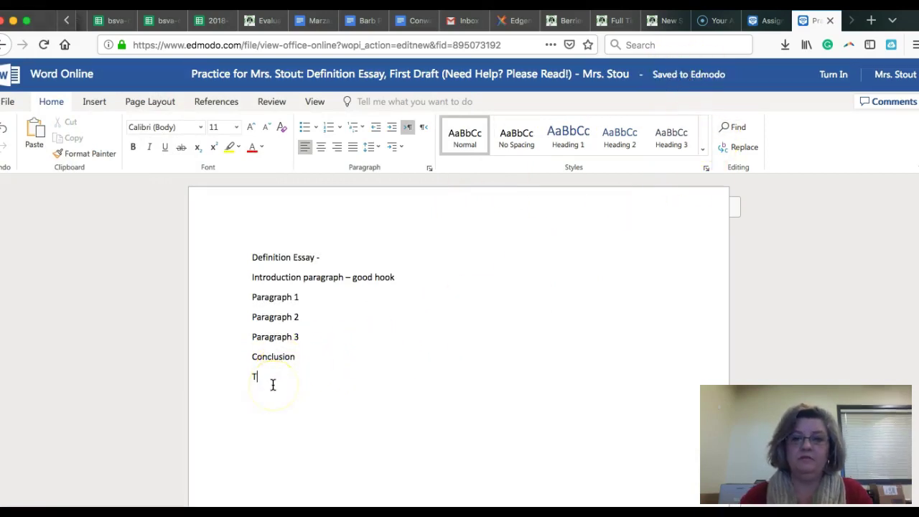
pyautogui.write('Typing as')
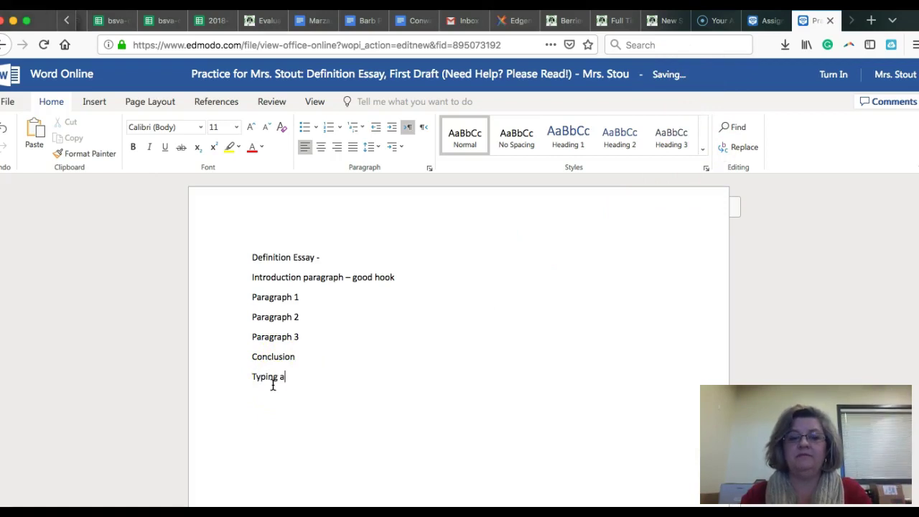
pyautogui.press('BackSpace')
pyautogui.press('BackSpace')
pyautogui.write('nd saving at the same time')
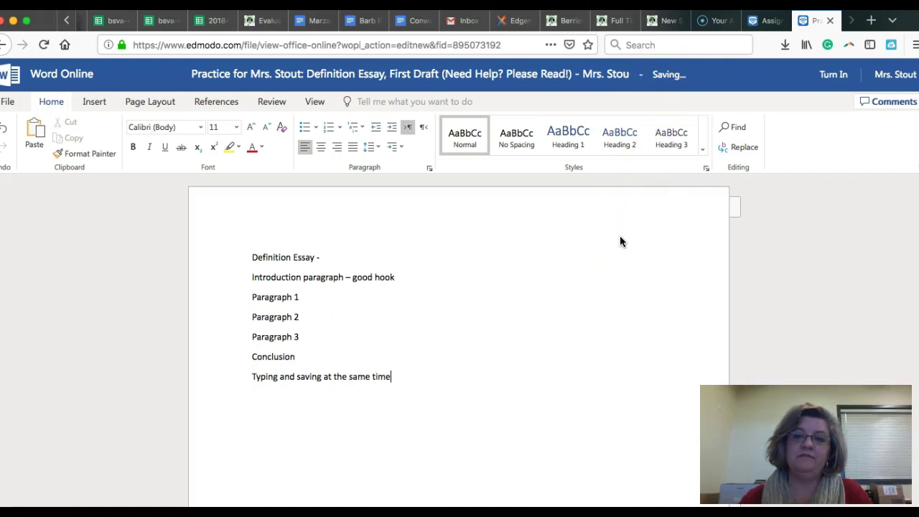
pyautogui.click(673, 78)
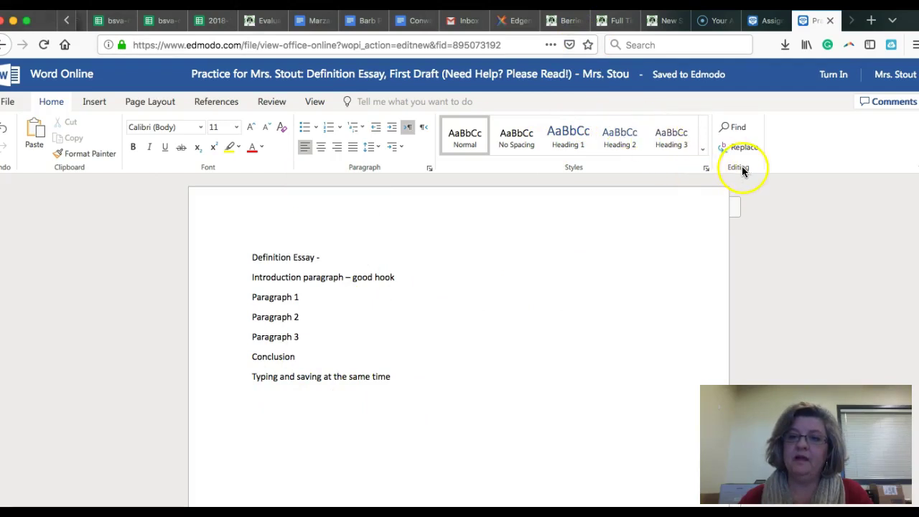
# Turn in the Word document as the new revision of the assignment and look over the submission page
pyautogui.click(831, 79)
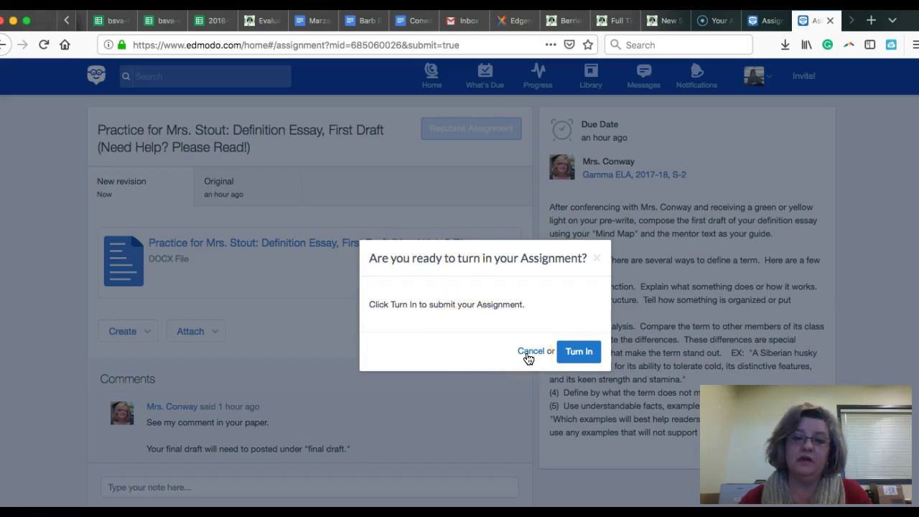
pyautogui.click(577, 351)
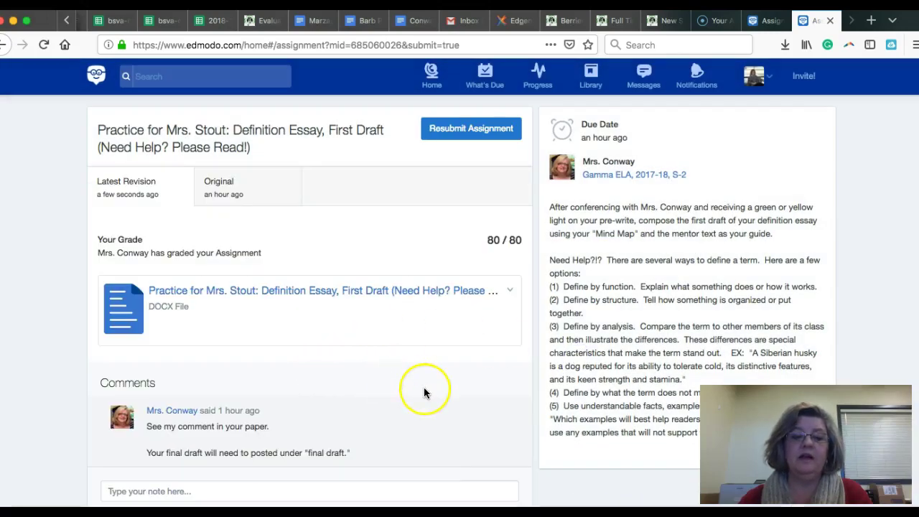
pyautogui.scroll(-1, 423, 392)
pyautogui.scroll(-1, 423, 393)
pyautogui.scroll(1, 423, 393)
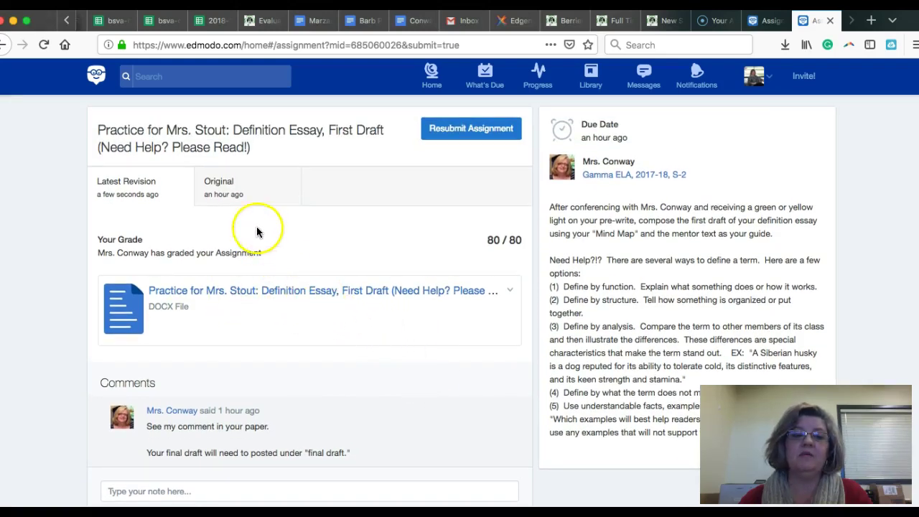
# Open the document from the assignment's original submission in Reading View
pyautogui.click(237, 190)
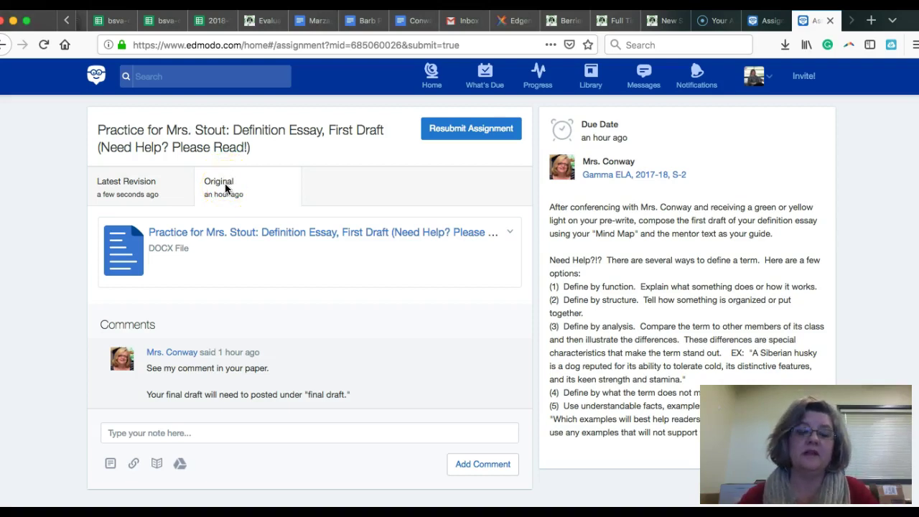
pyautogui.click(221, 232)
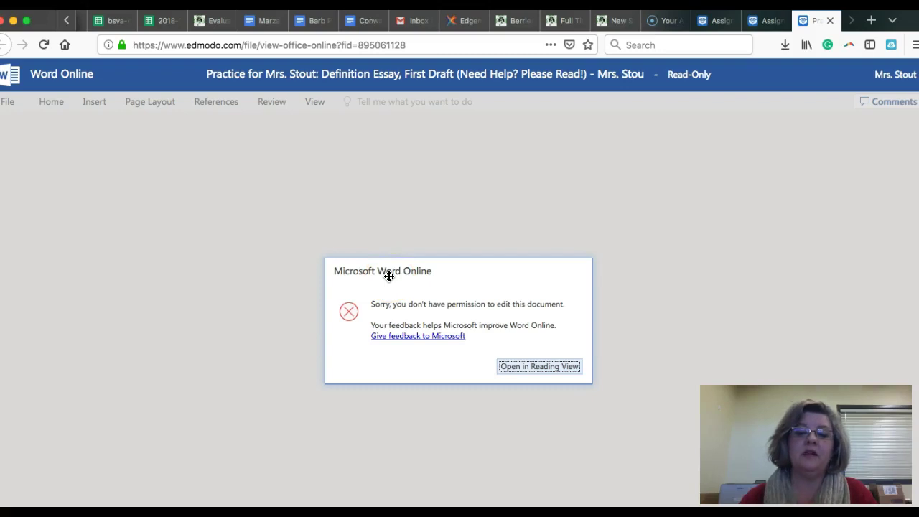
pyautogui.click(526, 366)
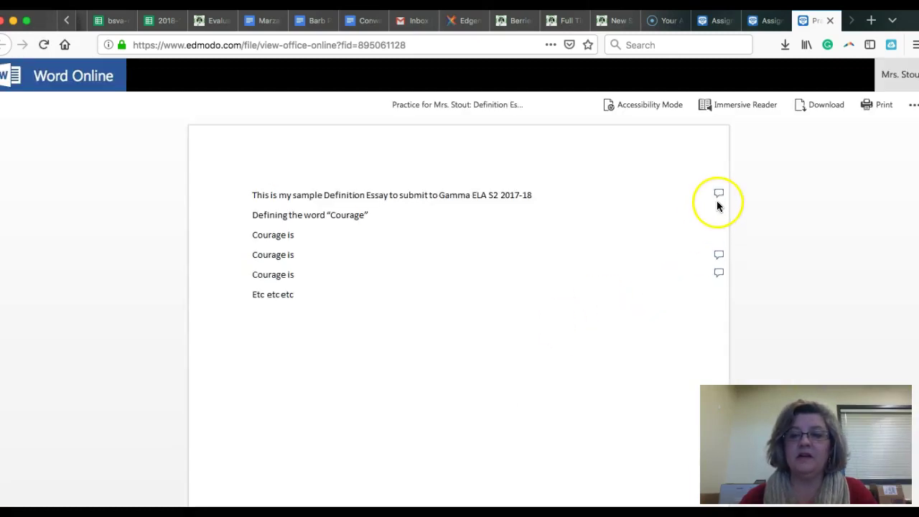
# Review the teacher's three comments on the essay and the passages they are attached to
pyautogui.click(719, 193)
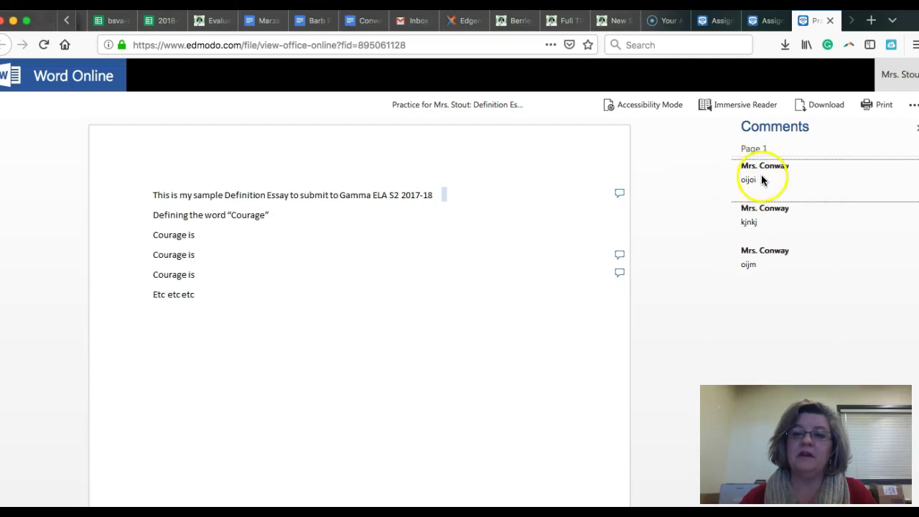
pyautogui.click(445, 195)
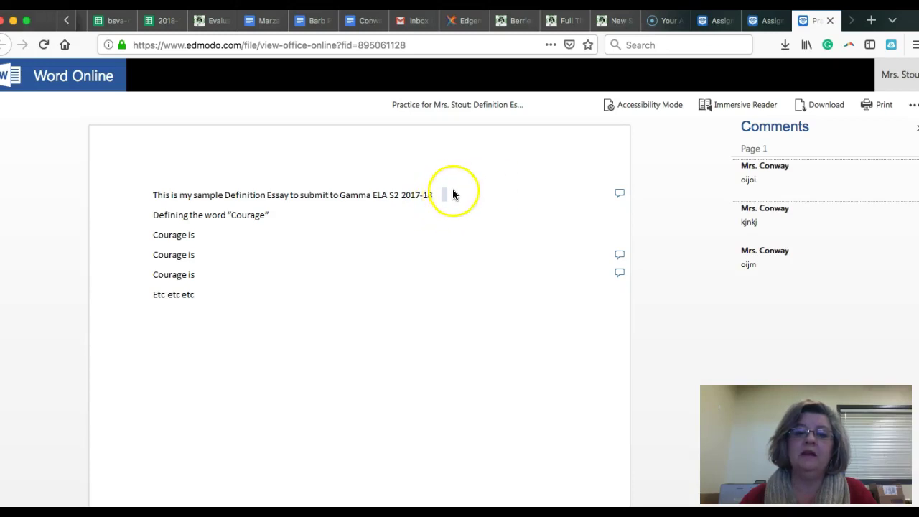
pyautogui.click(619, 255)
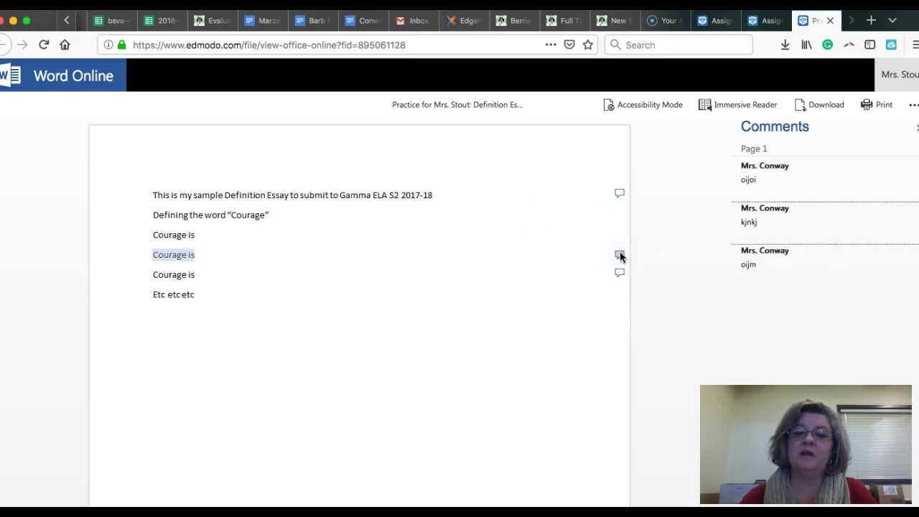
pyautogui.click(436, 211)
pyautogui.moveTo(157, 249); pyautogui.dragTo(199, 254)
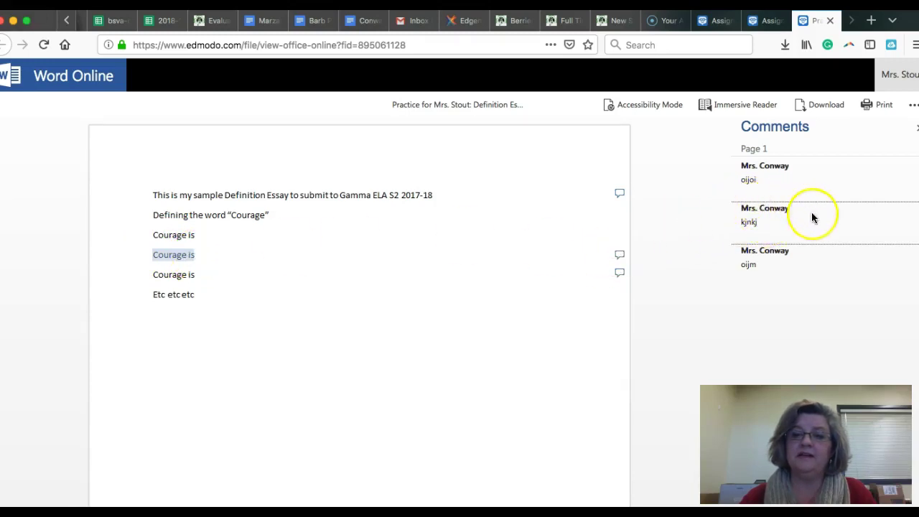
pyautogui.click(619, 273)
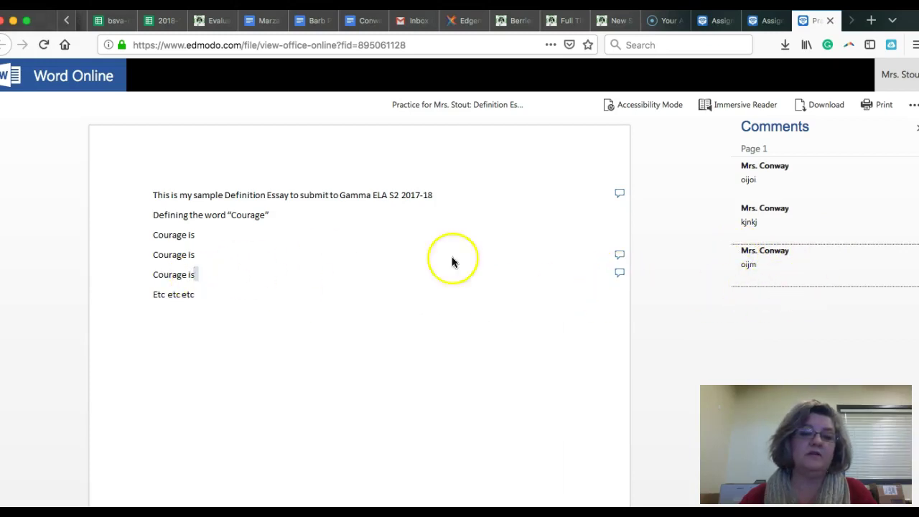
pyautogui.click(201, 274)
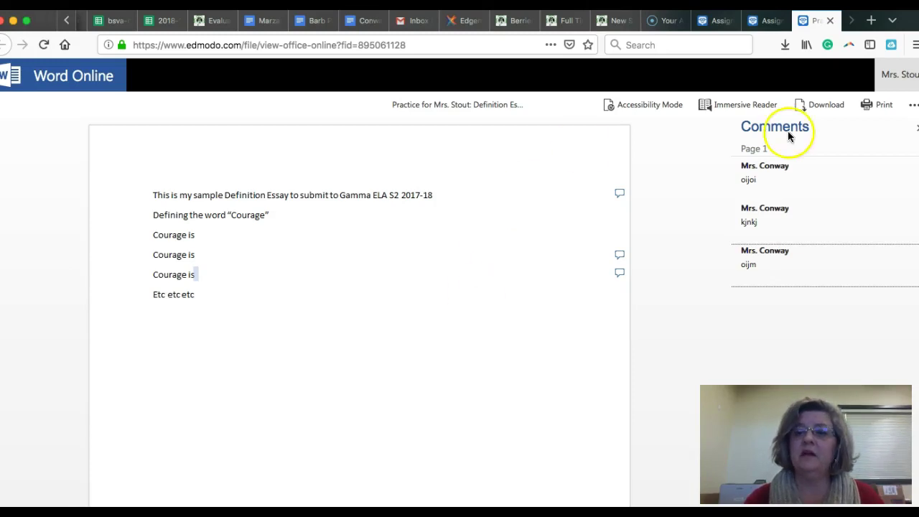
# Download the commented essay as a PDF, save the file and show the browser's recent downloads
pyautogui.click(913, 106)
pyautogui.click(845, 159)
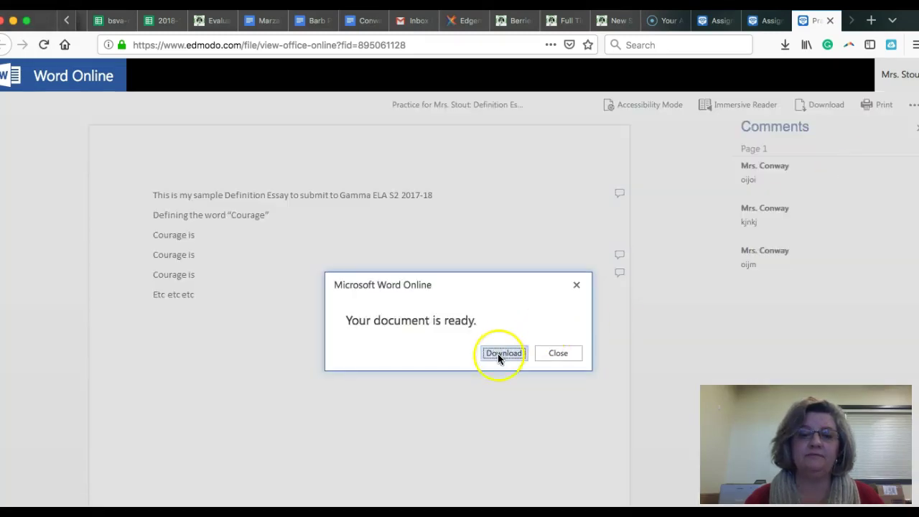
pyautogui.click(503, 353)
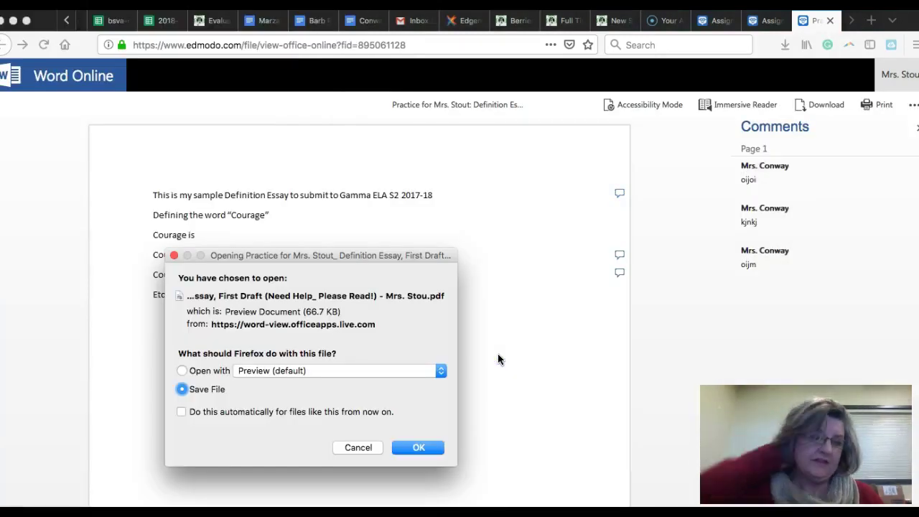
pyautogui.click(419, 447)
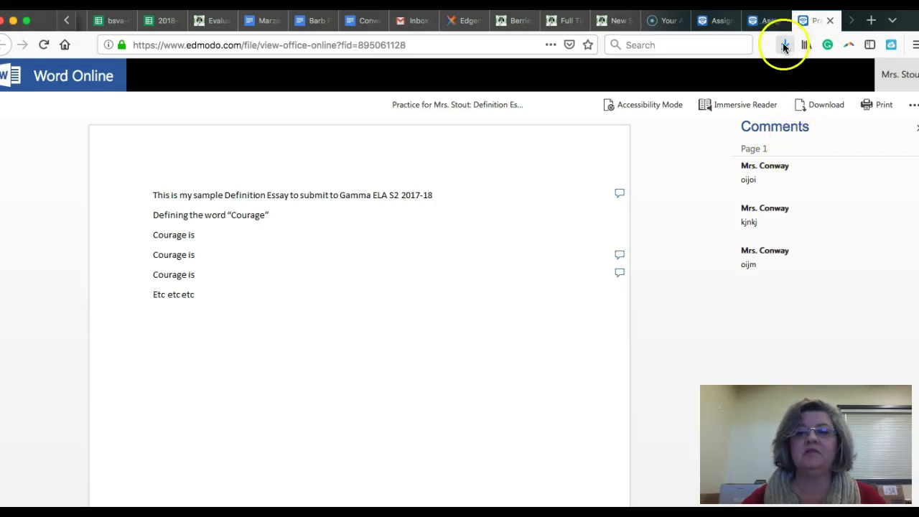
pyautogui.click(785, 46)
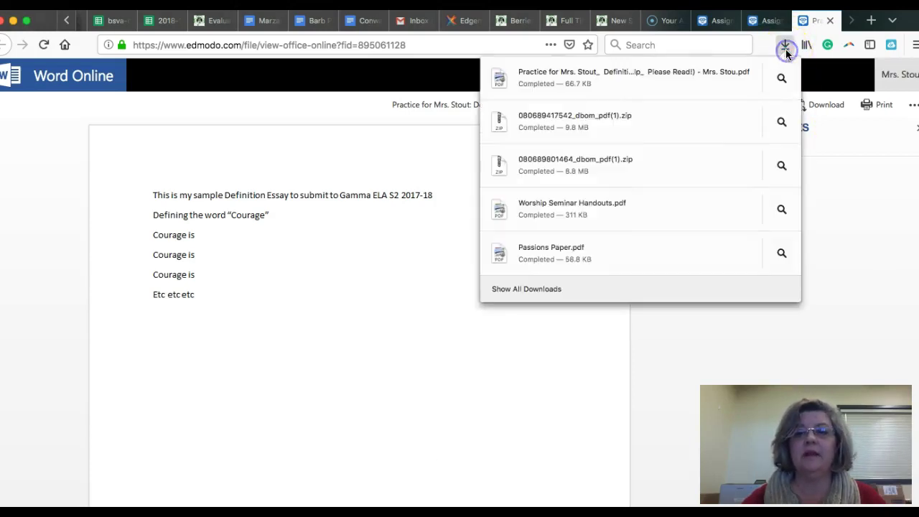
# Open the downloaded essay PDF from the recent downloads and review the teacher's comments in its margin
pyautogui.click(735, 75)
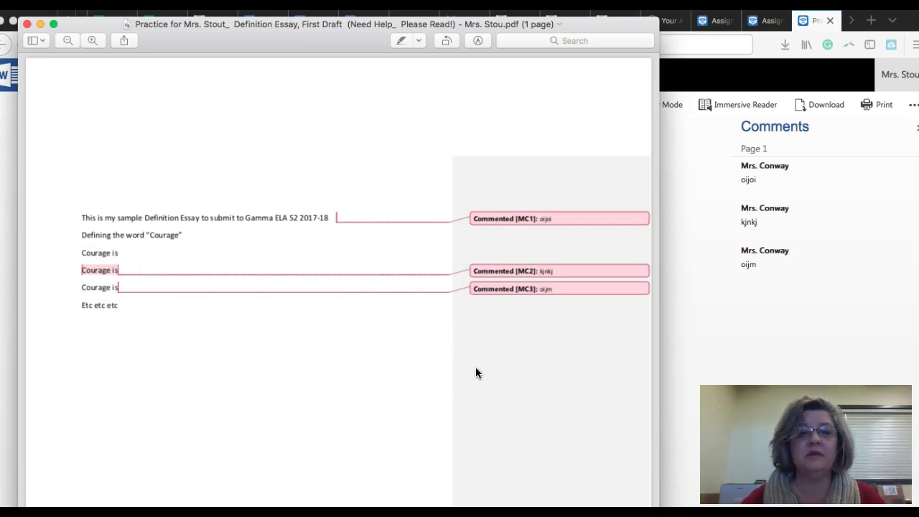
pyautogui.scroll(-2, 475, 373)
pyautogui.scroll(2, 475, 373)
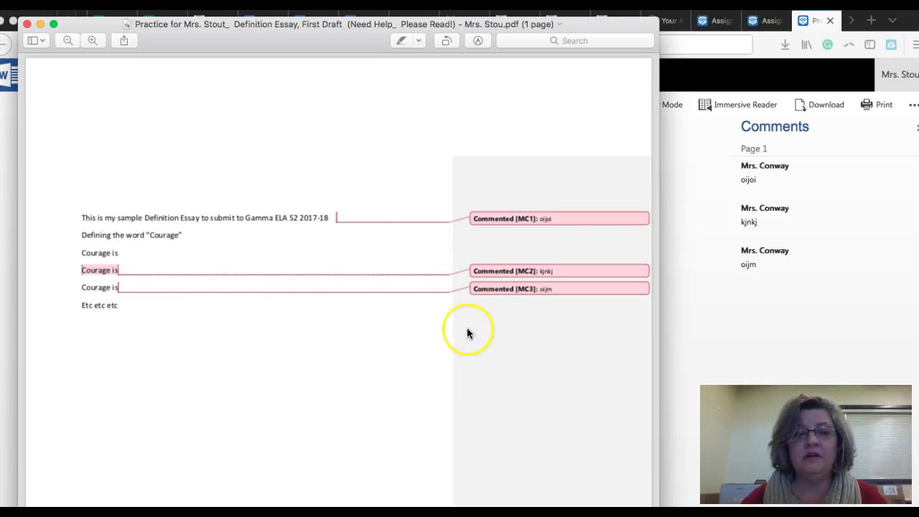
# Shrink the PDF window and move it beside the online essay to compare them, and close the PDF
pyautogui.moveTo(16, 121); pyautogui.dragTo(220, 136)
pyautogui.moveTo(354, 32); pyautogui.dragTo(633, 14)
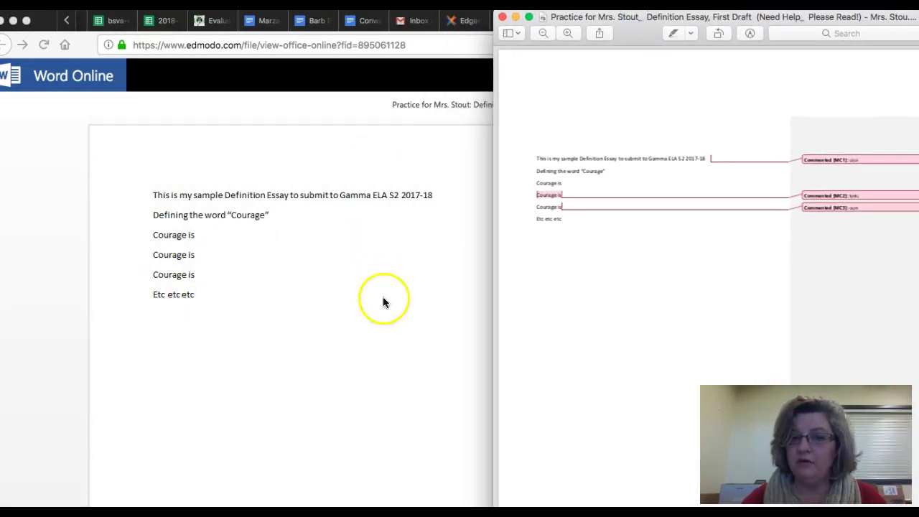
pyautogui.moveTo(629, 21); pyautogui.dragTo(528, 45)
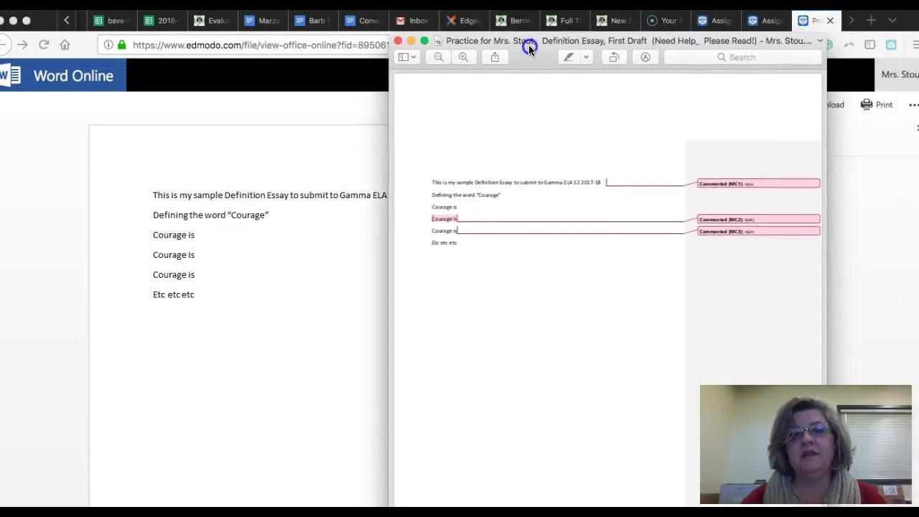
pyautogui.click(399, 42)
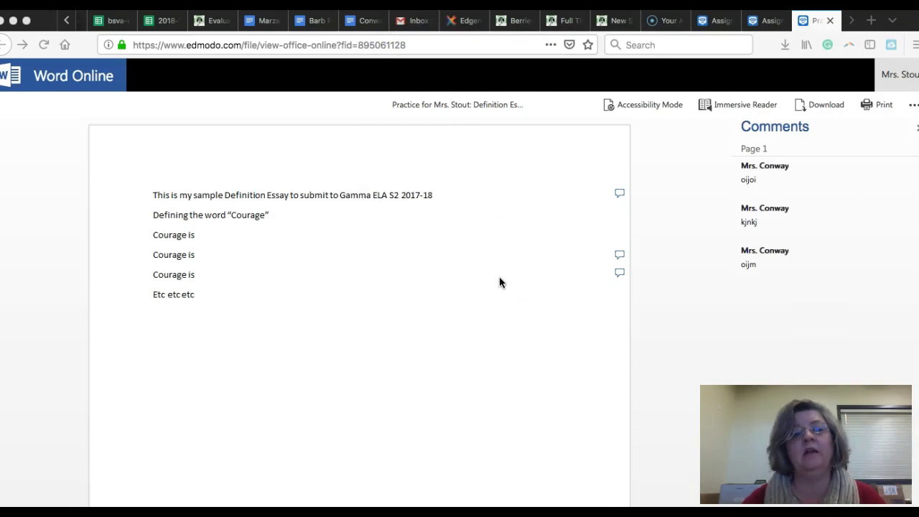
# Download the original submission's DOCX from the assignment page, open it in Microsoft Word, and check its sharing options before returning to Edmodo
pyautogui.click(762, 21)
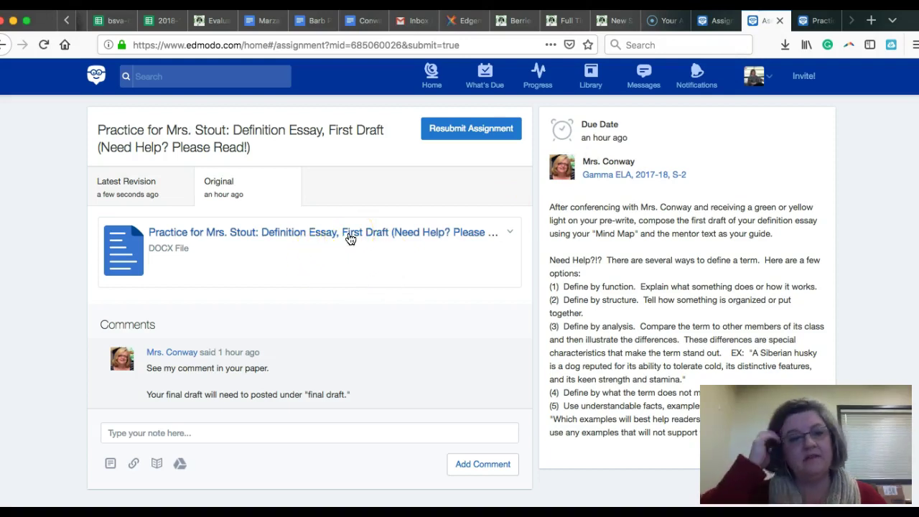
pyautogui.click(510, 233)
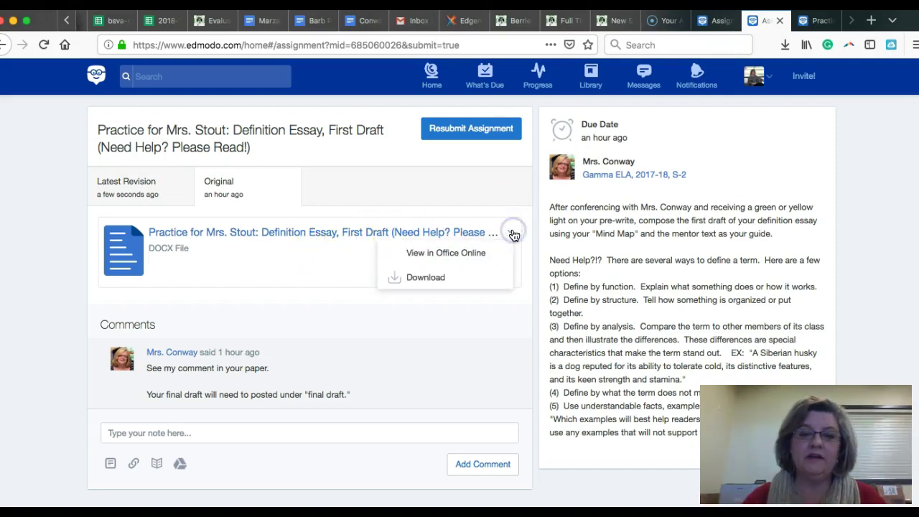
pyautogui.click(430, 282)
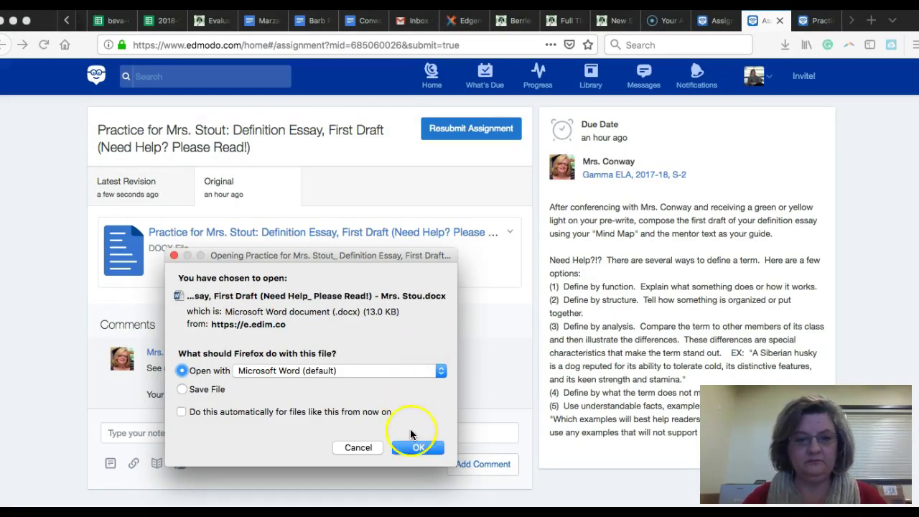
pyautogui.click(411, 454)
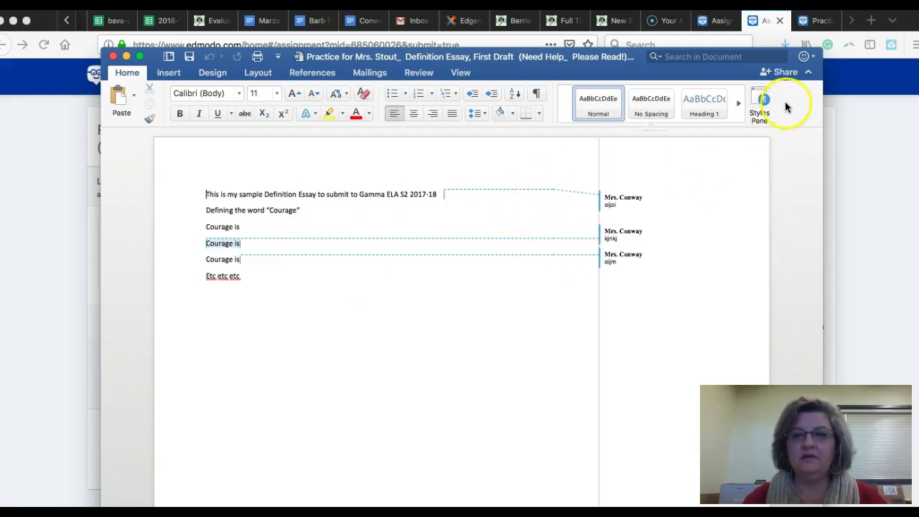
pyautogui.click(793, 77)
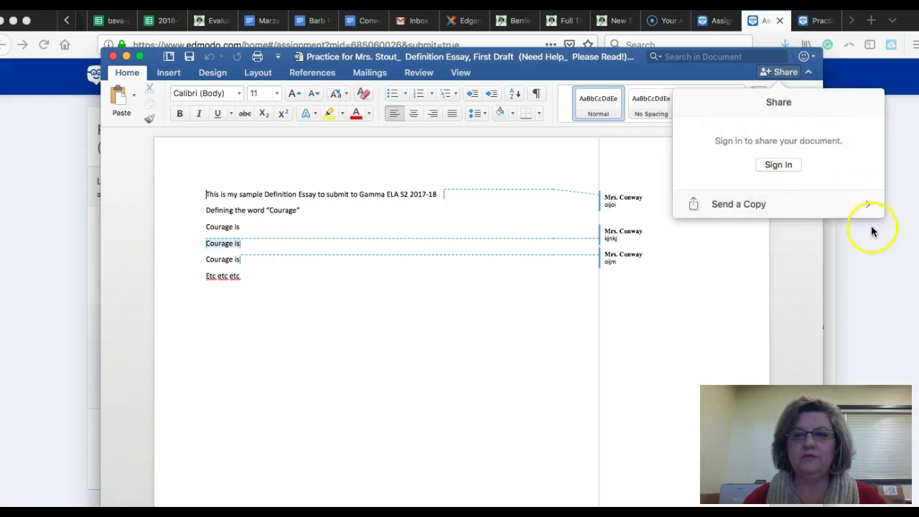
pyautogui.click(870, 248)
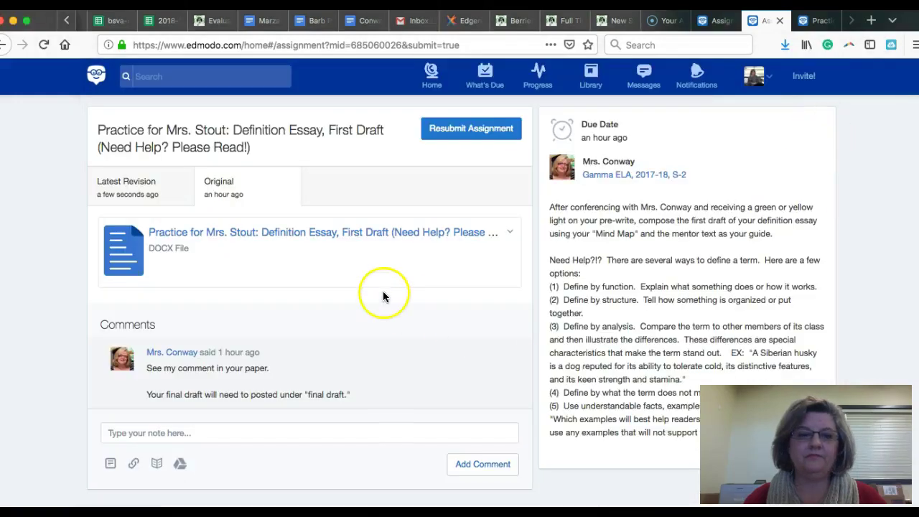
# Open the original submission's document in Reading View and select all of the essay text
pyautogui.click(297, 234)
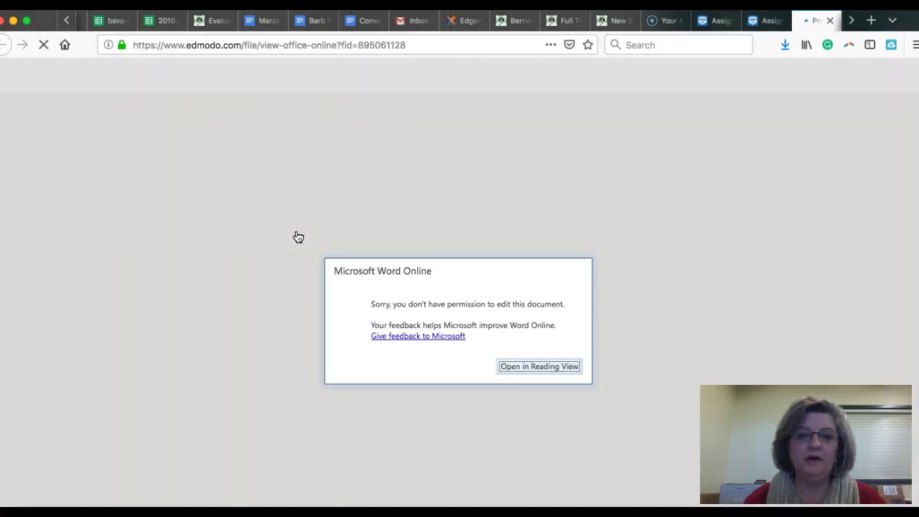
pyautogui.click(519, 374)
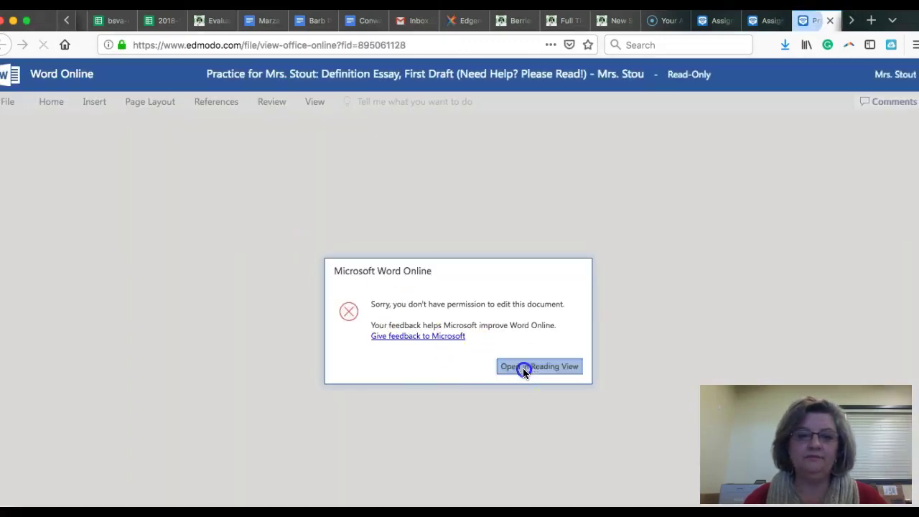
pyautogui.click(520, 373)
pyautogui.moveTo(244, 192); pyautogui.dragTo(301, 303)
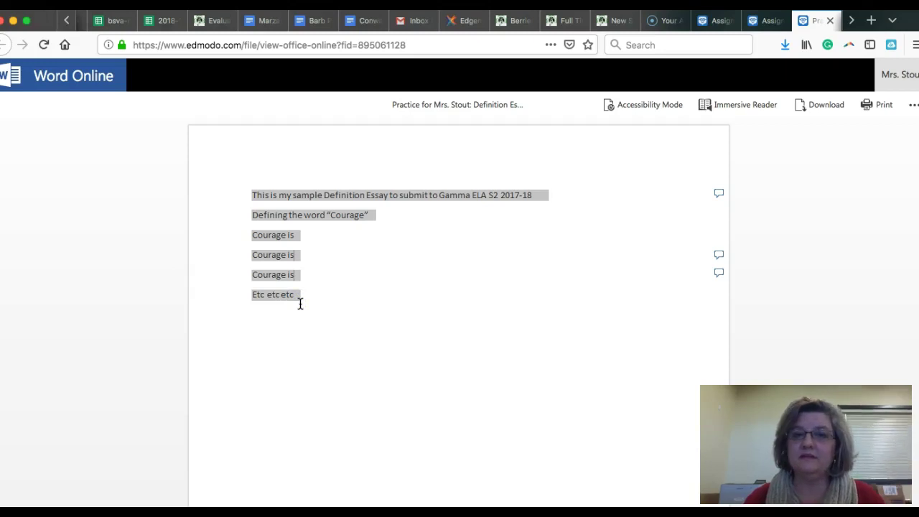
# Return to the assignment page holding the new revision and go to the Edmodo home page
pyautogui.click(759, 29)
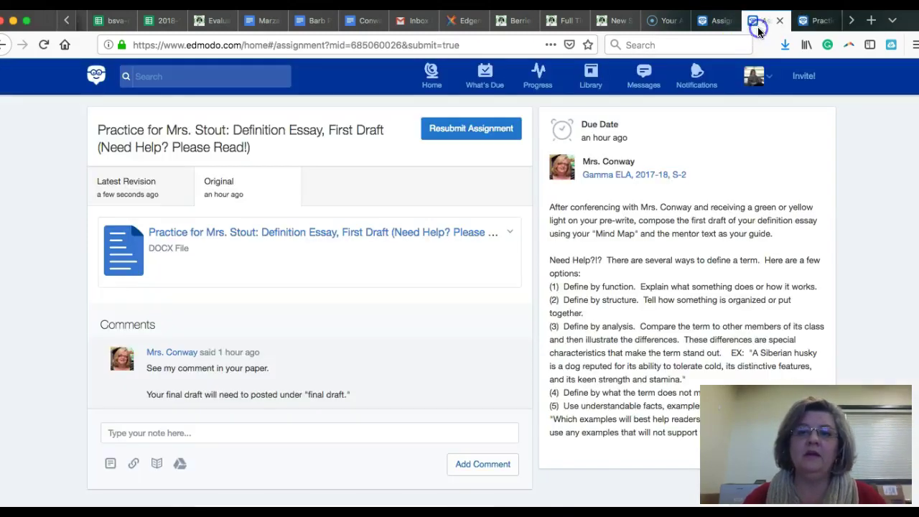
pyautogui.click(721, 20)
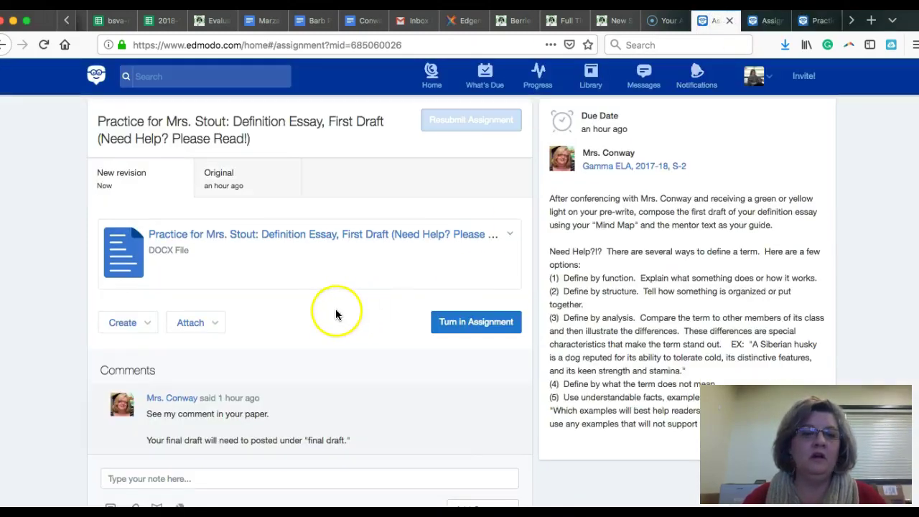
pyautogui.click(432, 76)
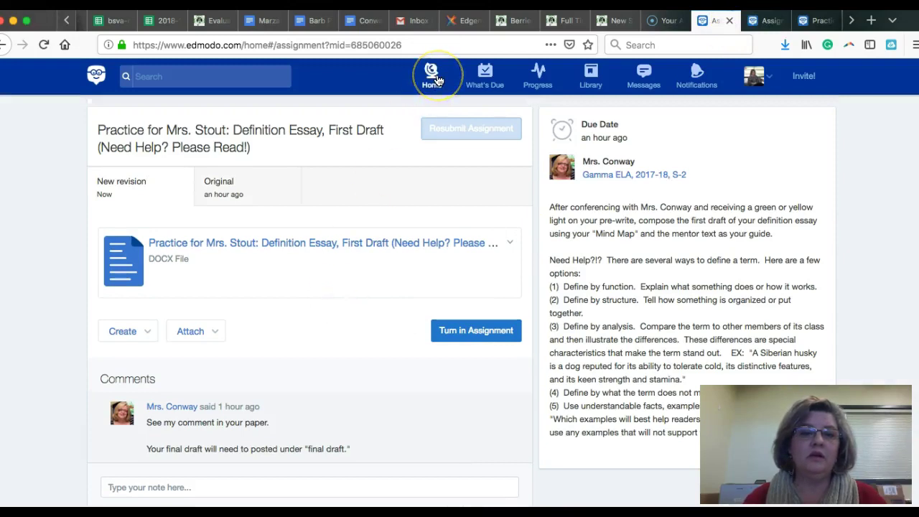